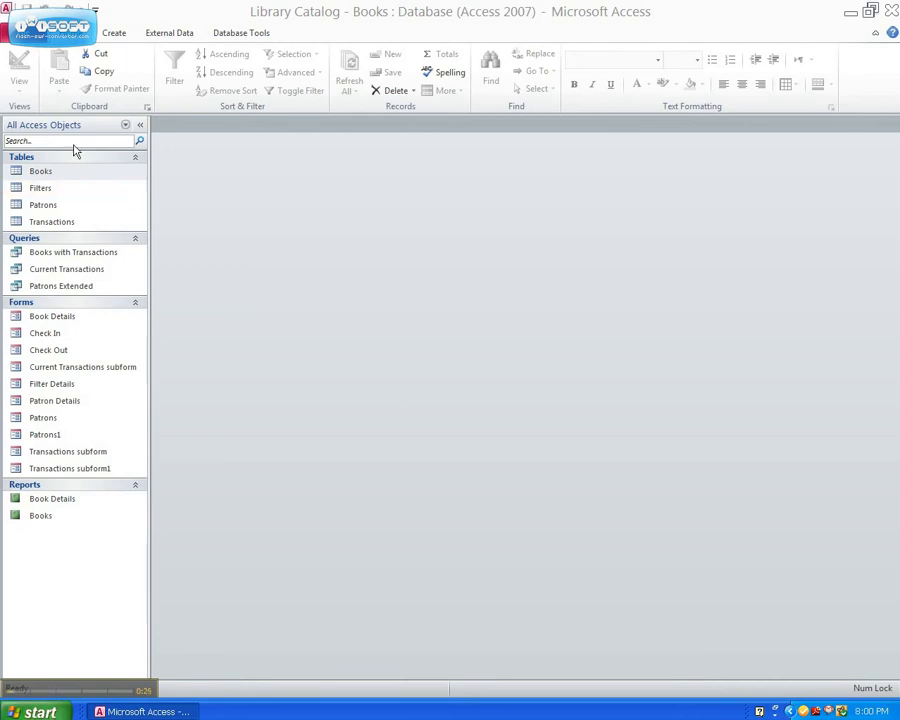
Generate a basic one-step report from the Books table
click(60, 190)
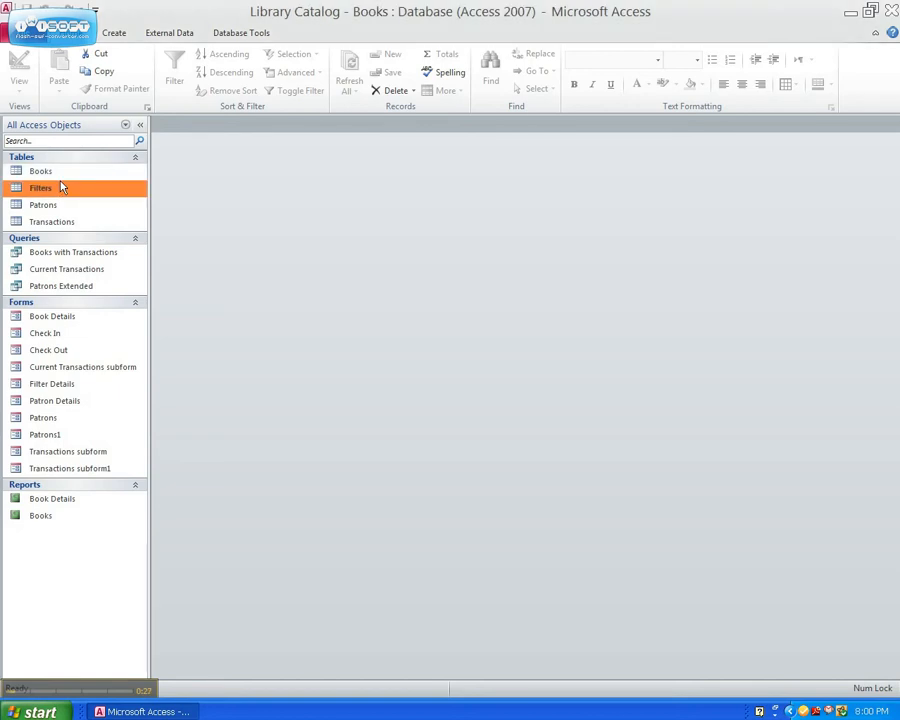
click(61, 176)
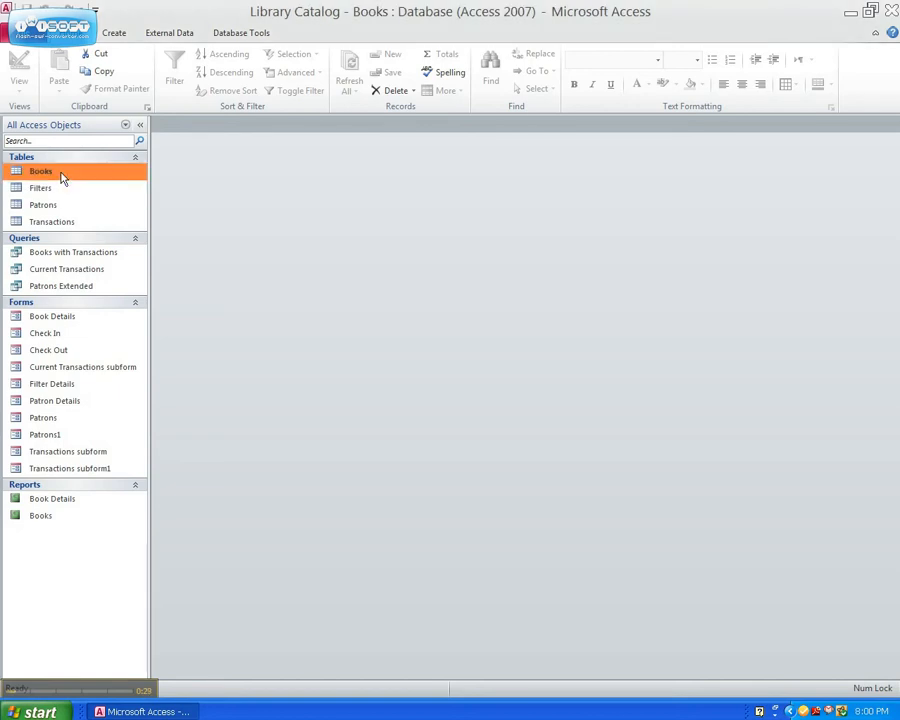
click(114, 33)
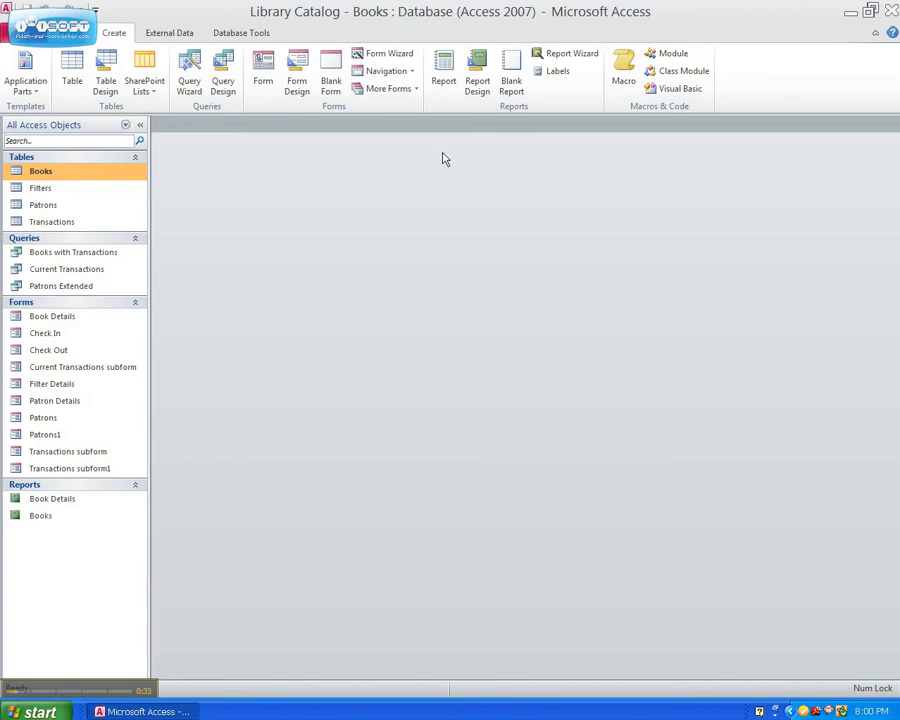
click(445, 82)
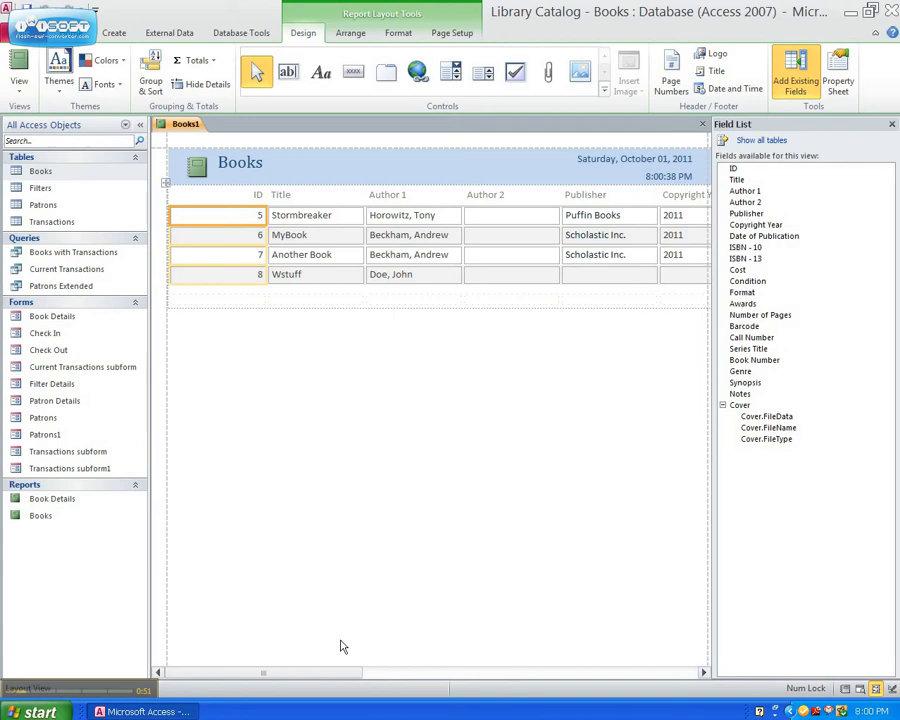
Look across the generated Books report and close it without saving its design
drag(338, 677, 239, 671)
click(702, 126)
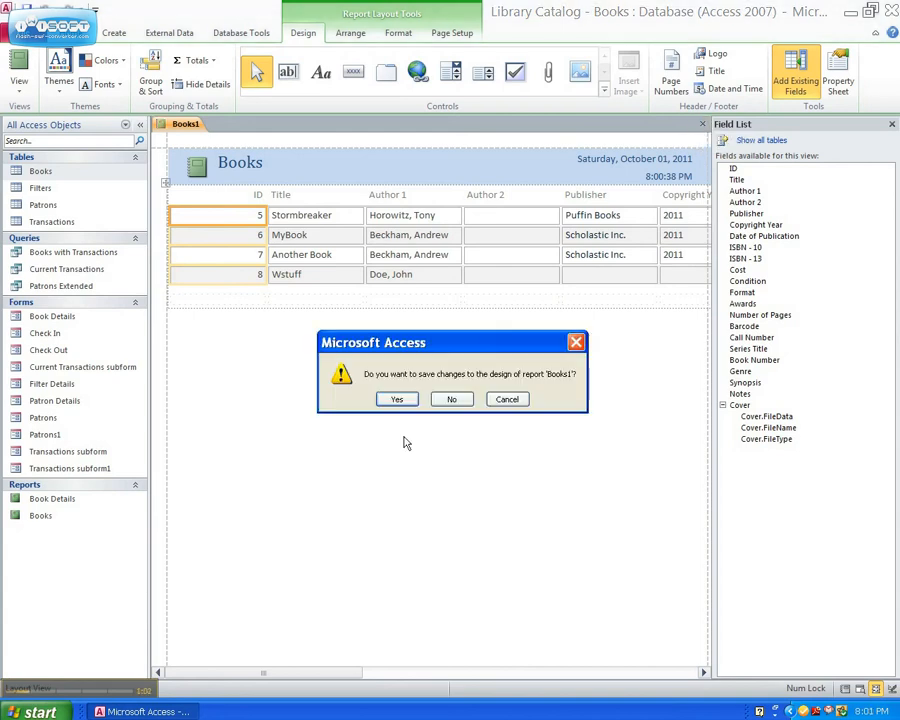
click(452, 399)
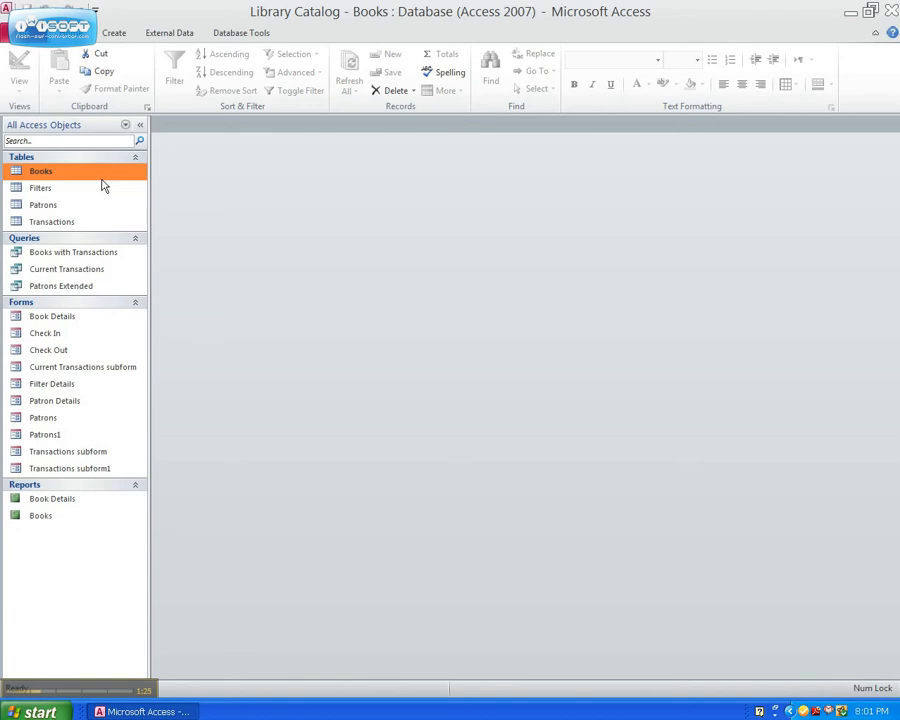
Start the Report Wizard on the Books table and include the fields Title, Author 1, Call Number and Genre
click(112, 34)
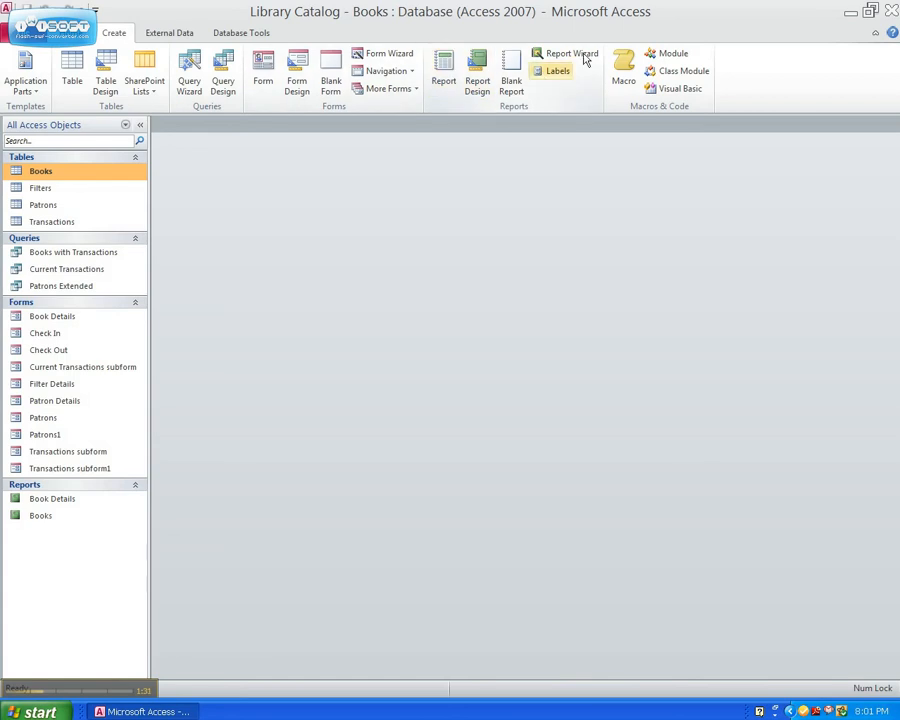
click(585, 58)
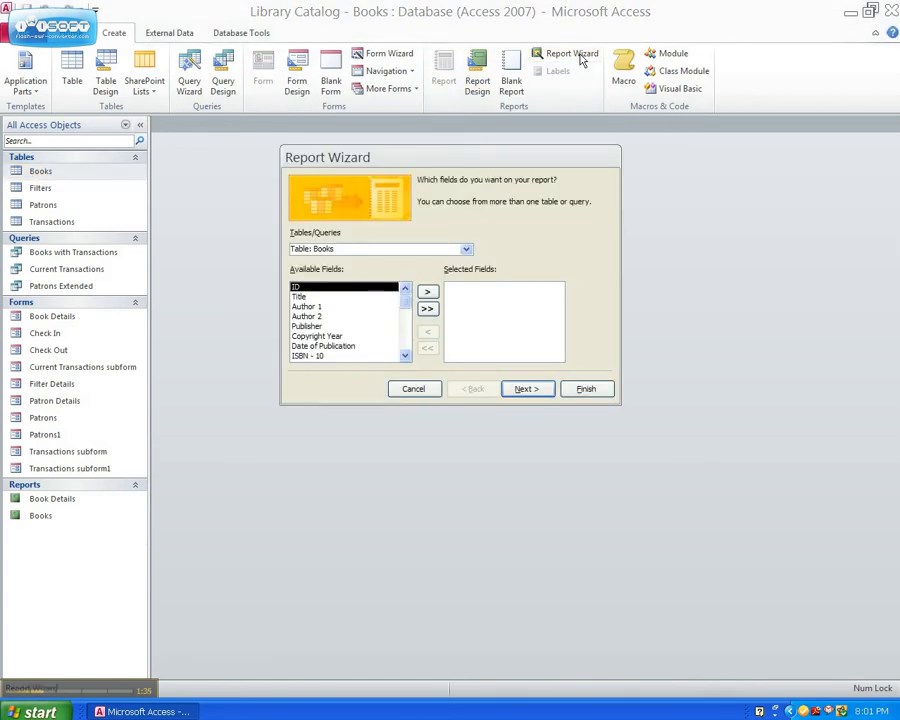
double_click(331, 300)
double_click(330, 299)
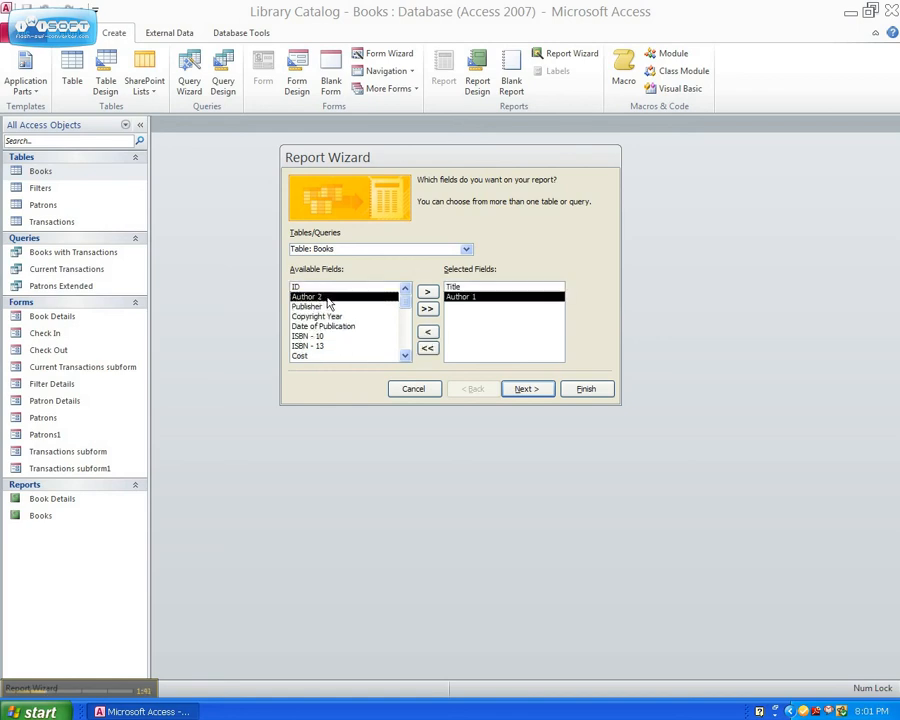
scroll(340, 316, down, 2)
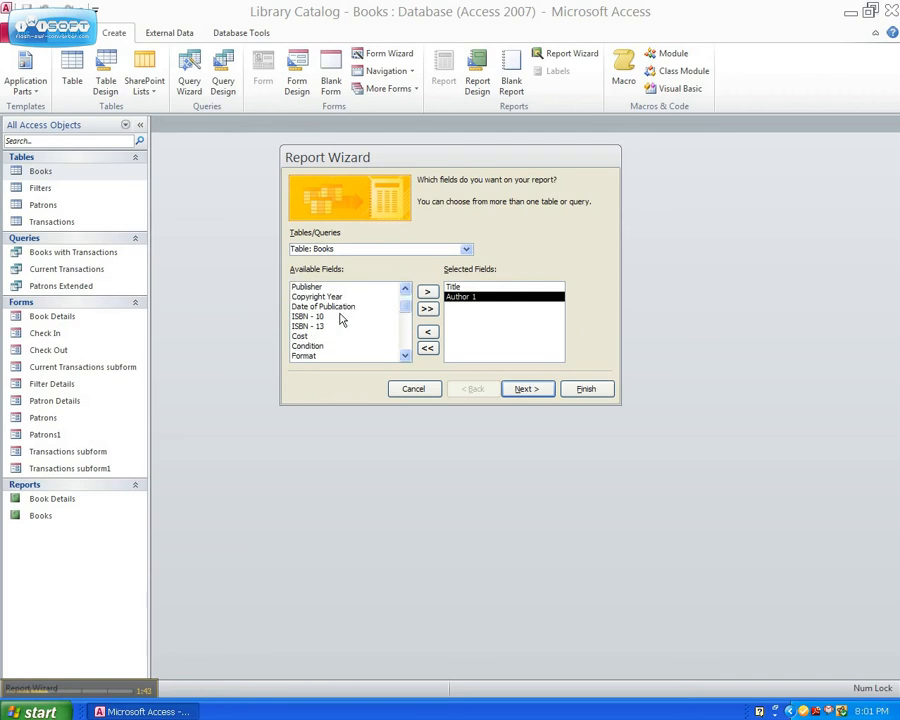
scroll(340, 318, down, 3)
scroll(301, 342, down, 5)
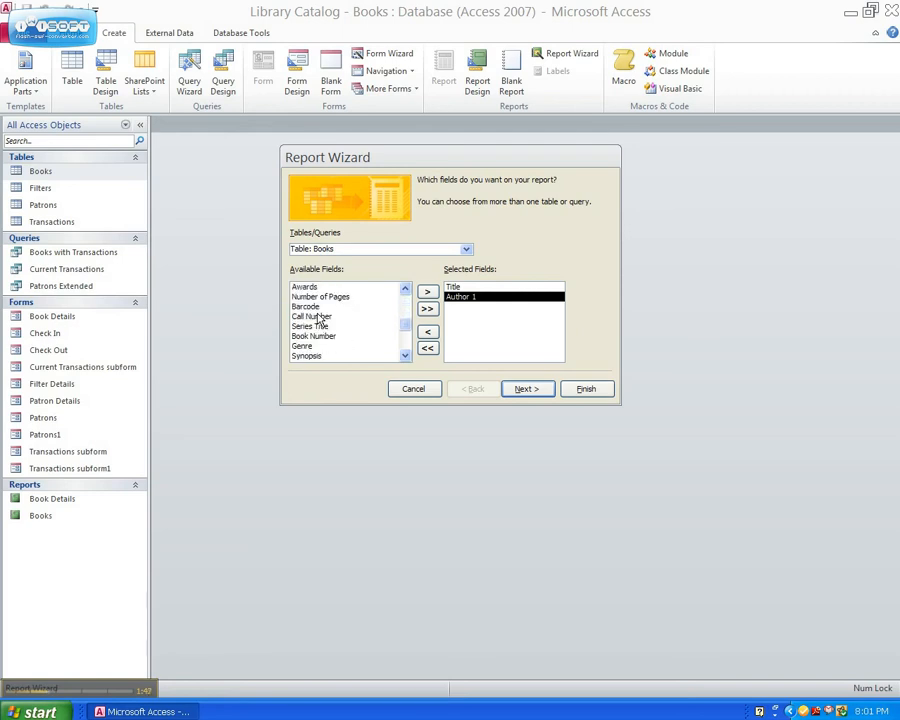
double_click(318, 317)
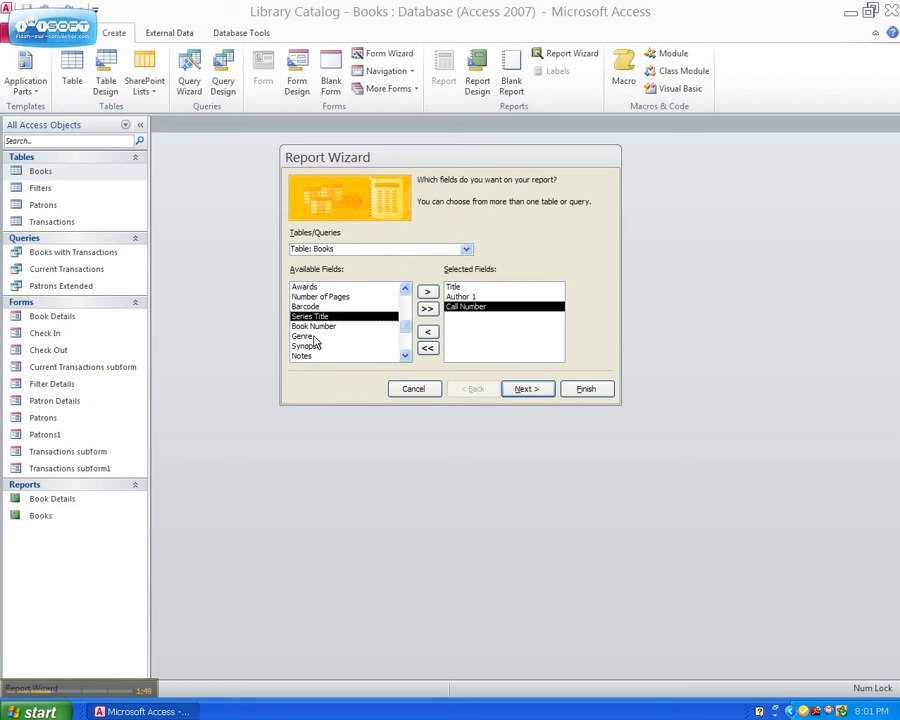
double_click(313, 337)
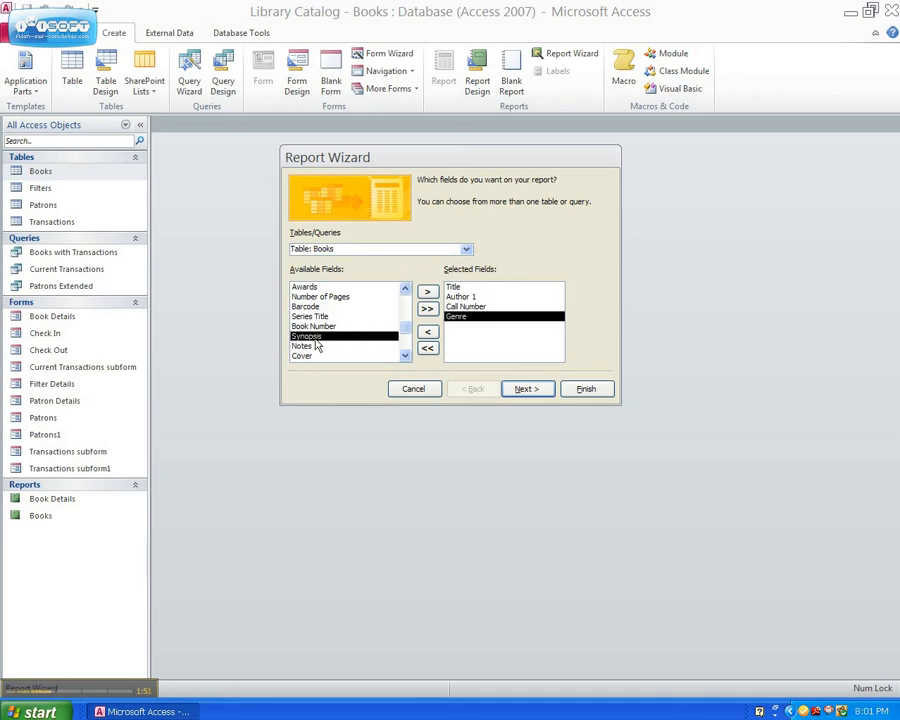
click(527, 393)
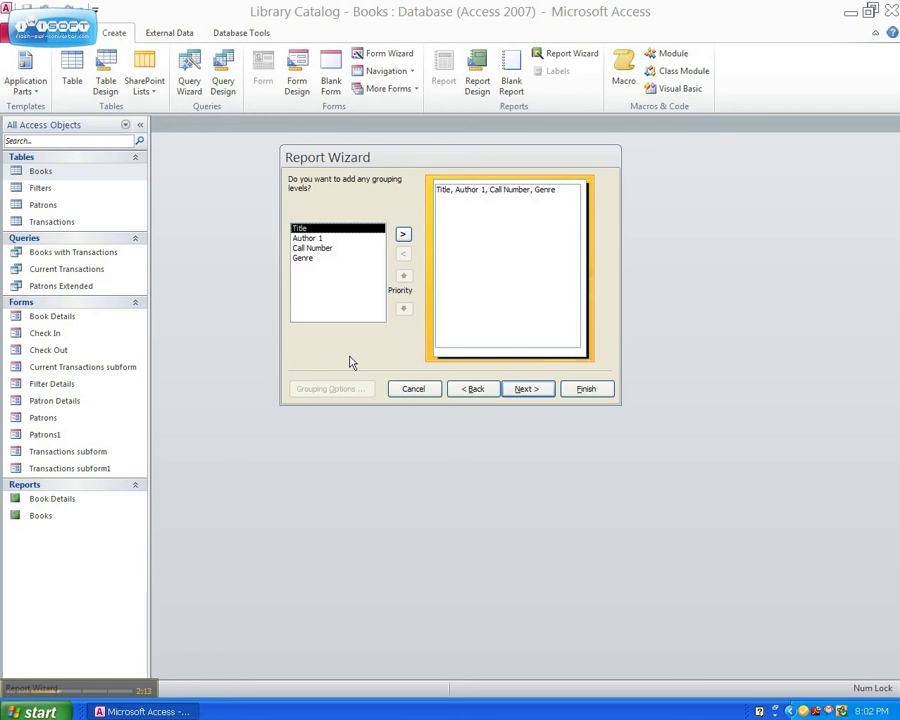
Add Author 1 as the report's grouping level
click(319, 238)
click(403, 235)
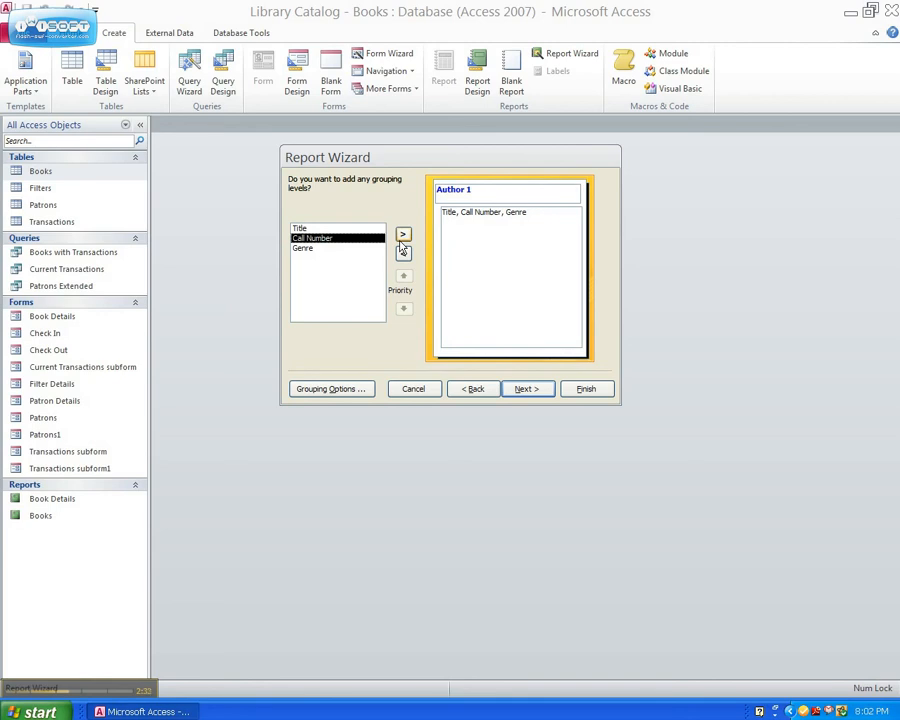
click(532, 389)
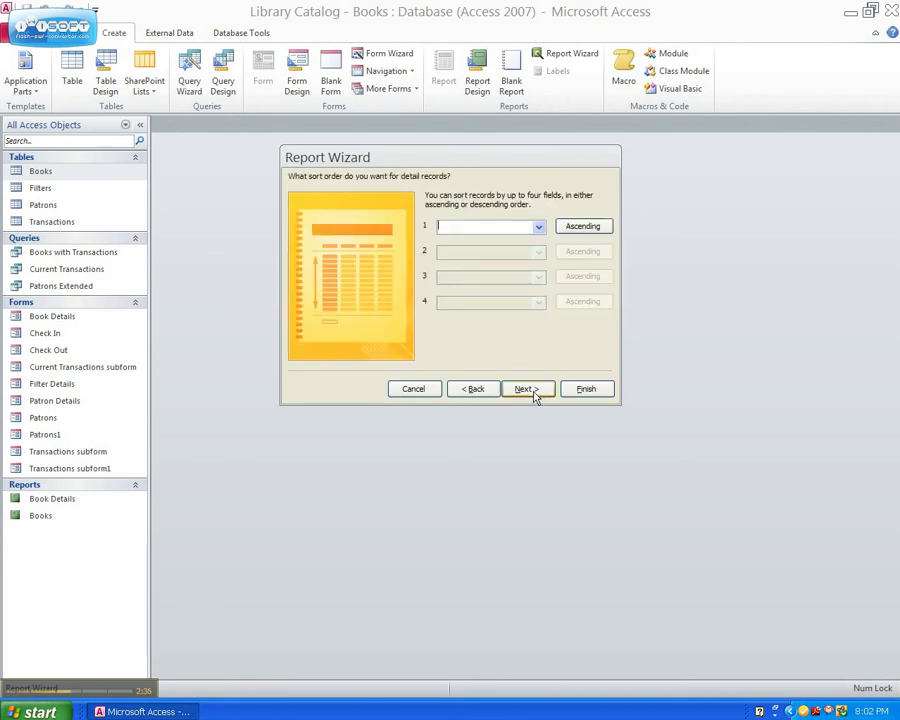
Sort the report's detail records by Title in ascending order
click(539, 229)
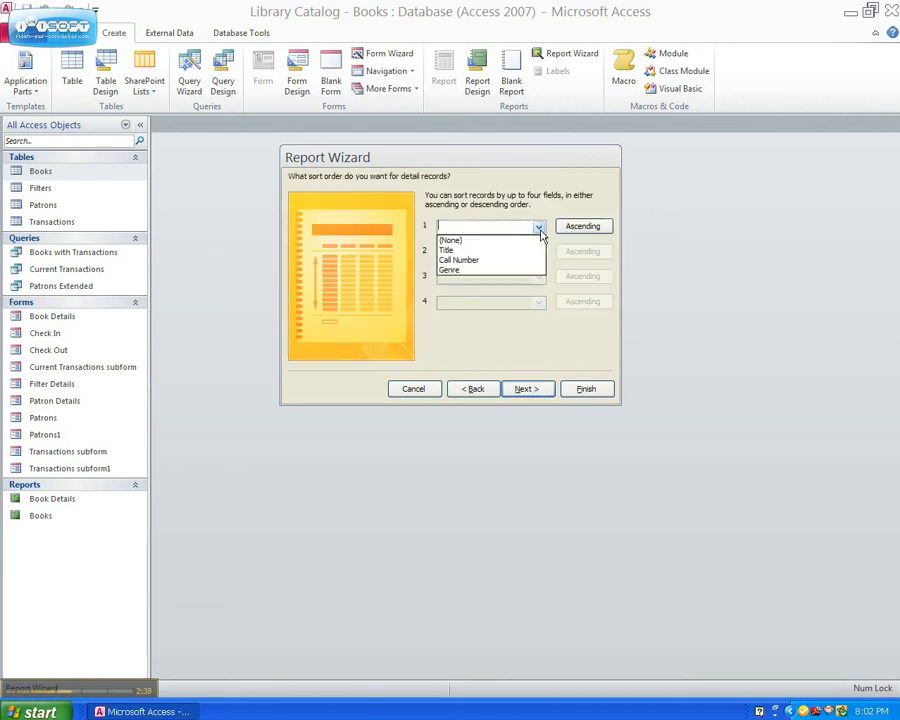
click(462, 250)
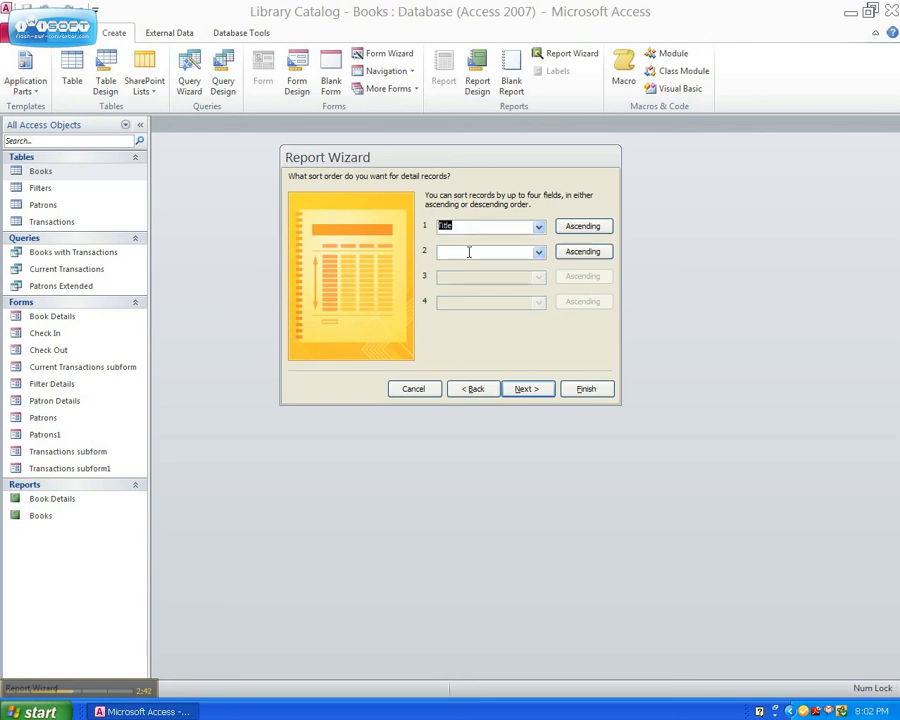
click(536, 392)
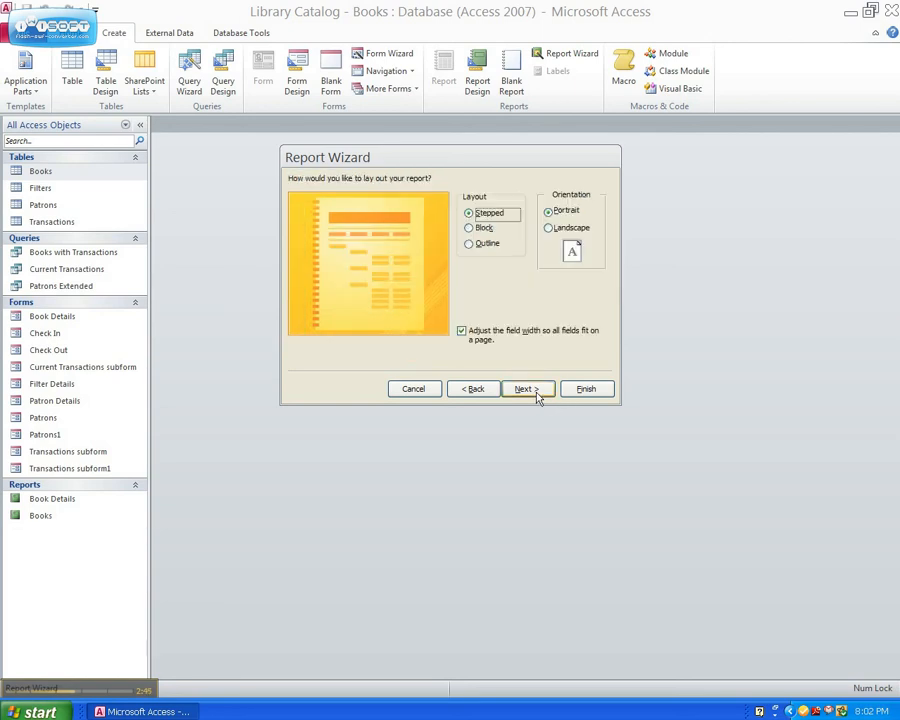
Try the Block and Outline layouts, settle on Stepped in portrait, and finish the wizard with a preview of report Books1
click(476, 229)
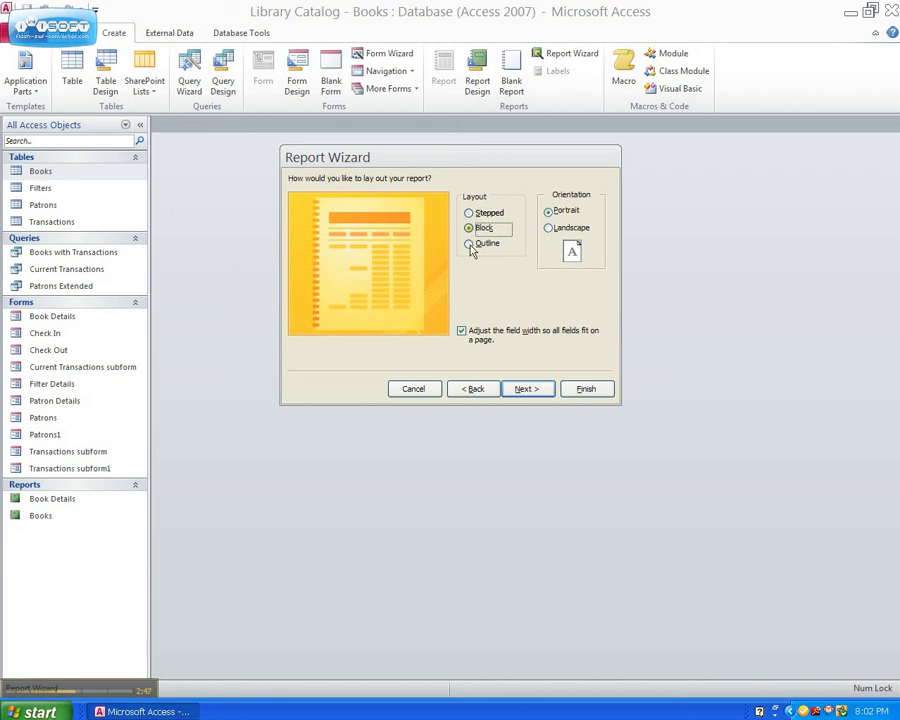
click(476, 243)
click(486, 213)
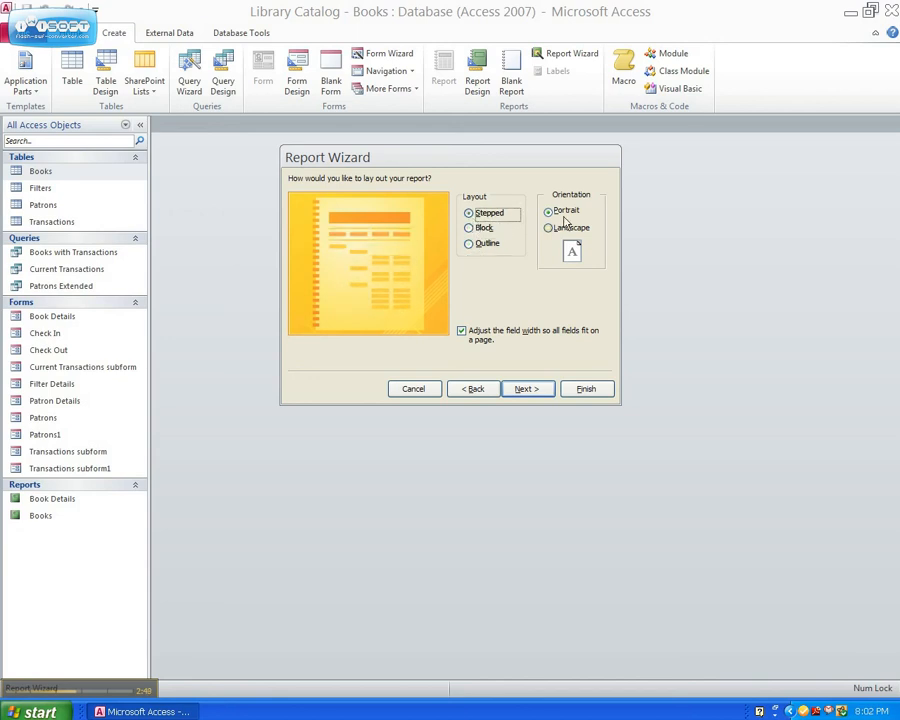
click(535, 394)
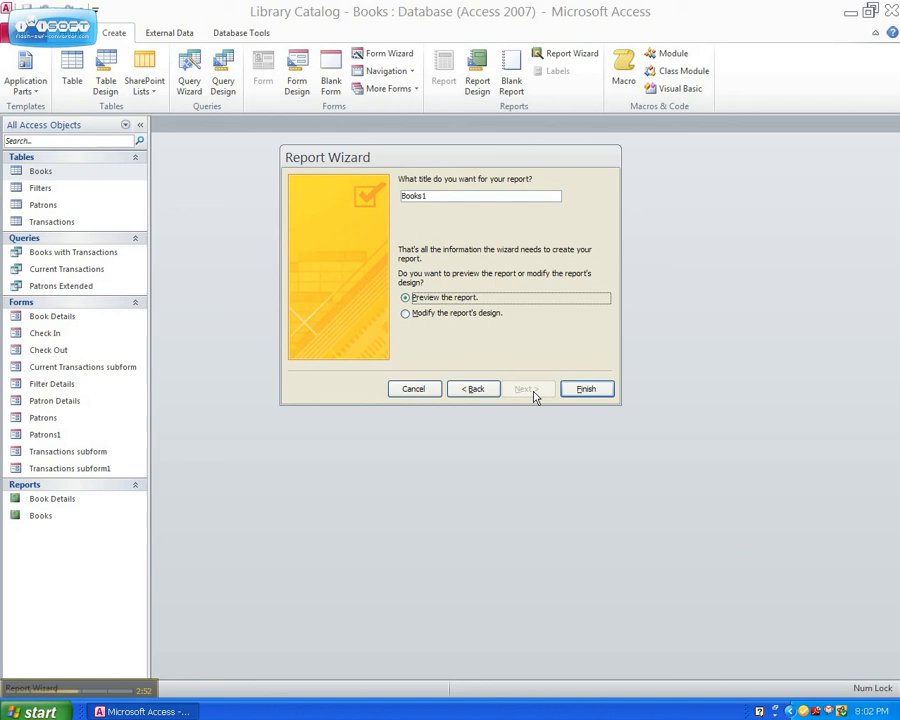
click(596, 391)
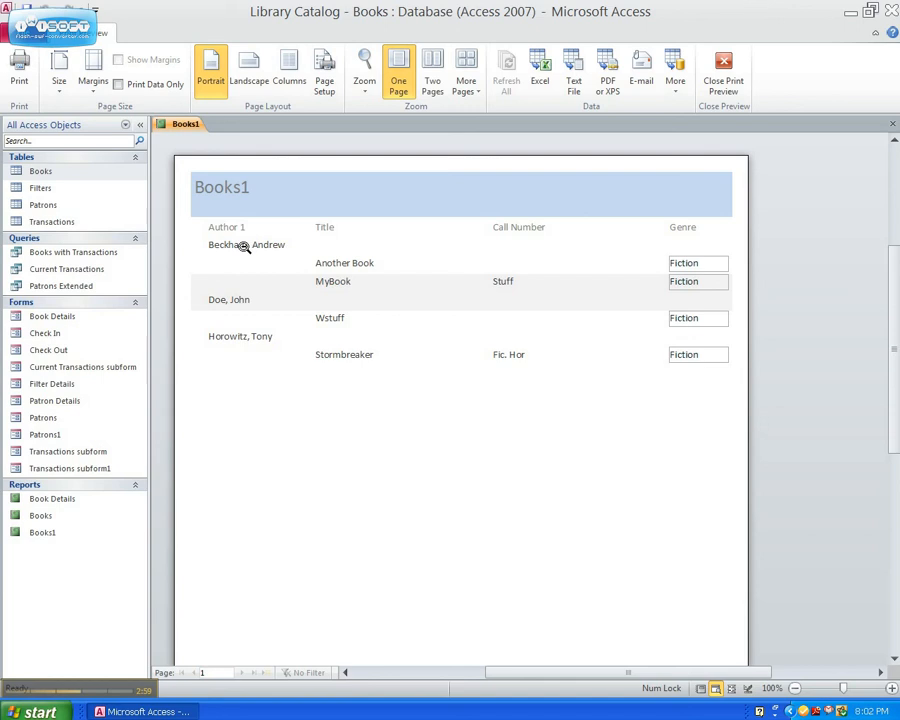
Zoom the report preview to 110% and examine how the books are grouped by author
click(335, 264)
click(511, 295)
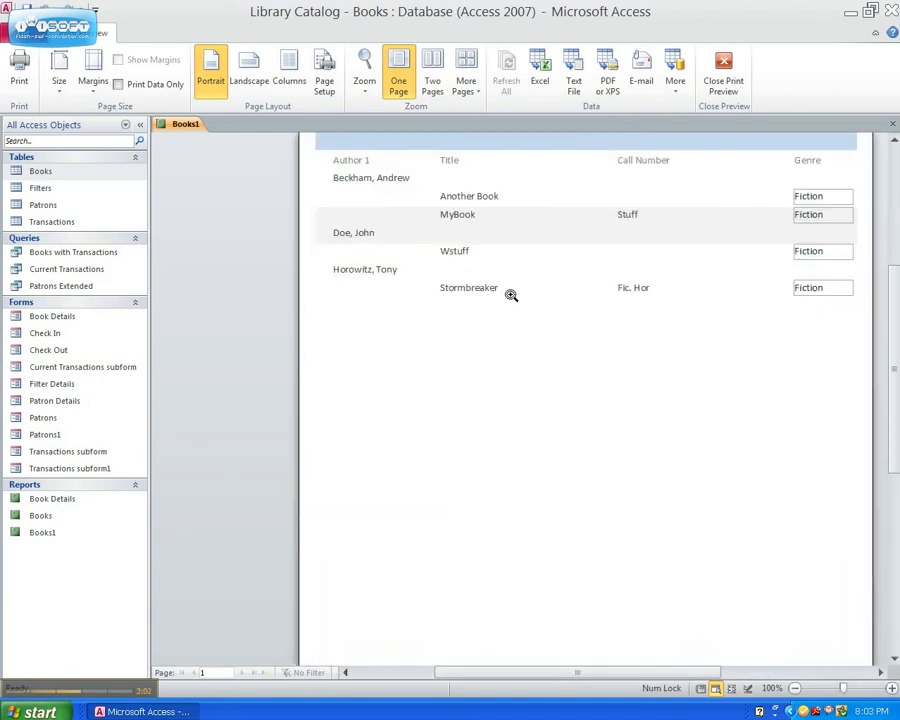
click(511, 295)
click(521, 310)
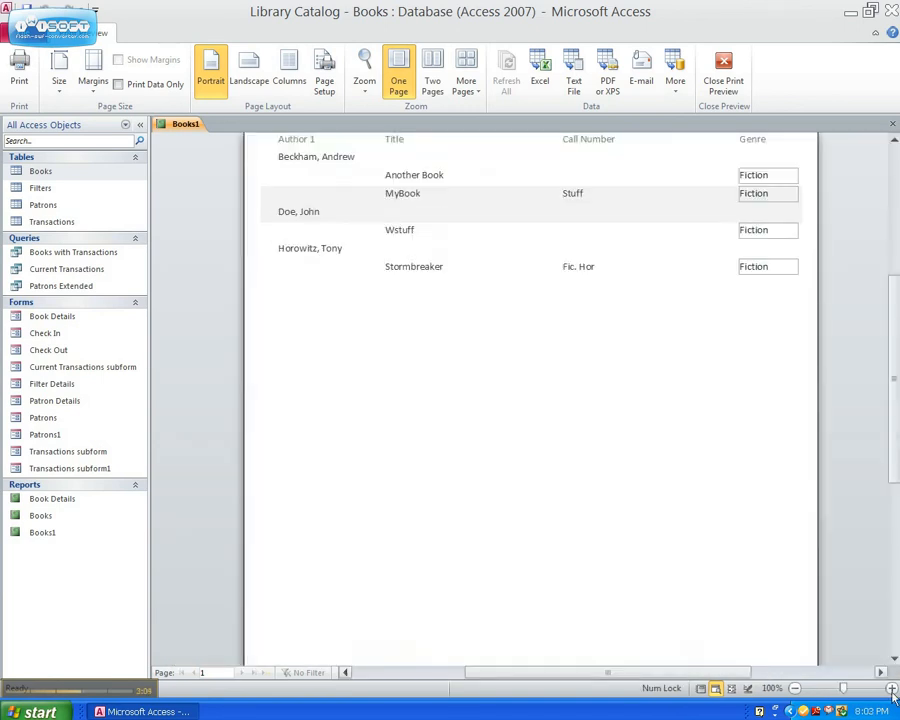
click(892, 688)
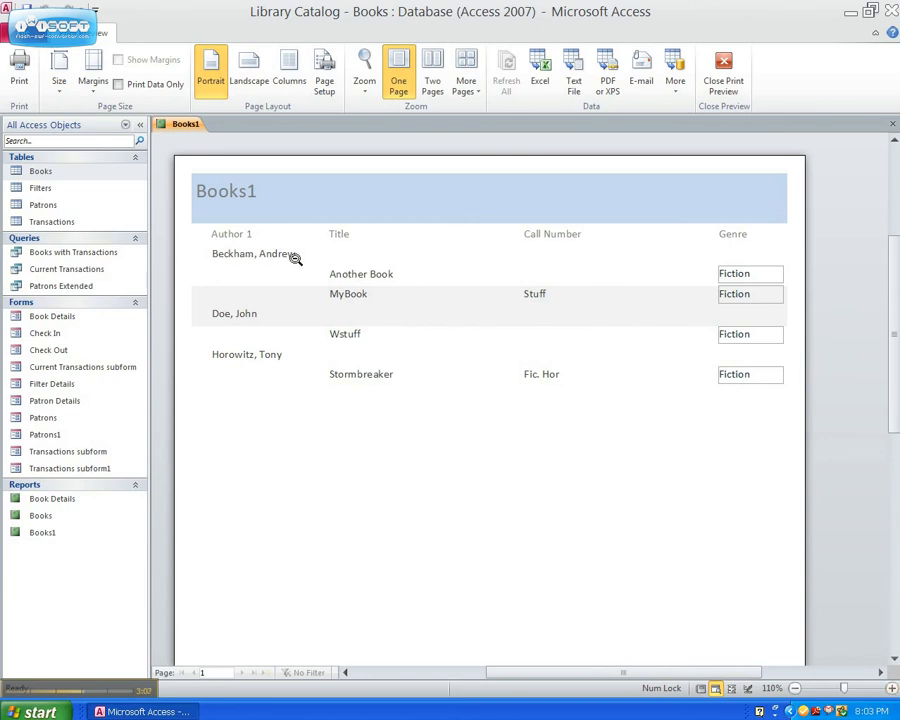